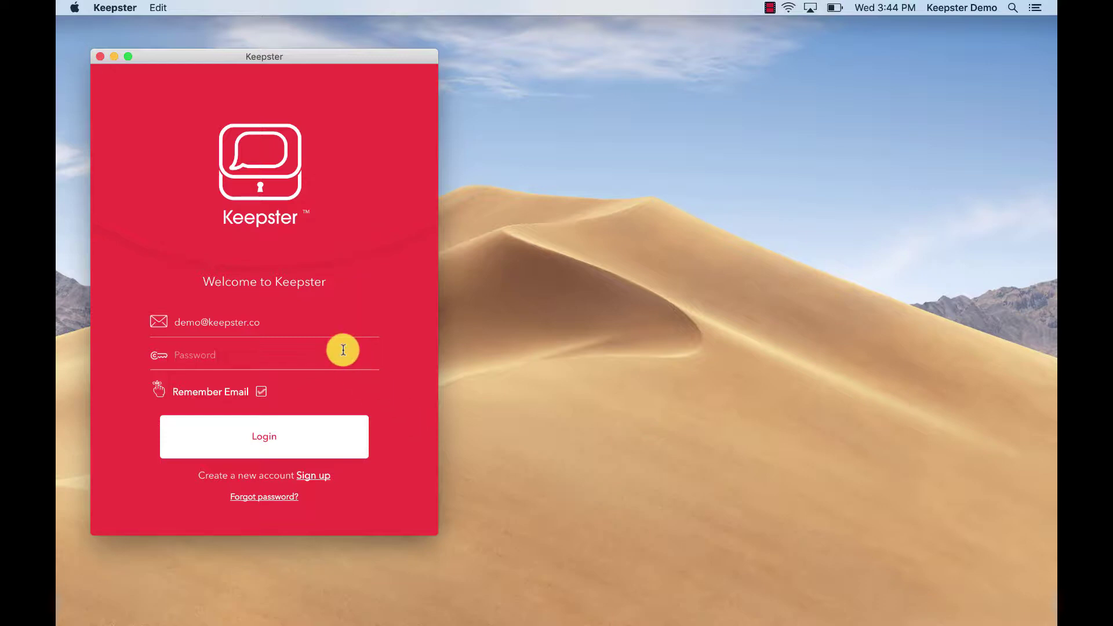
# Step: Enter the account password and log in to Keepster
pyautogui.write('•••••••')
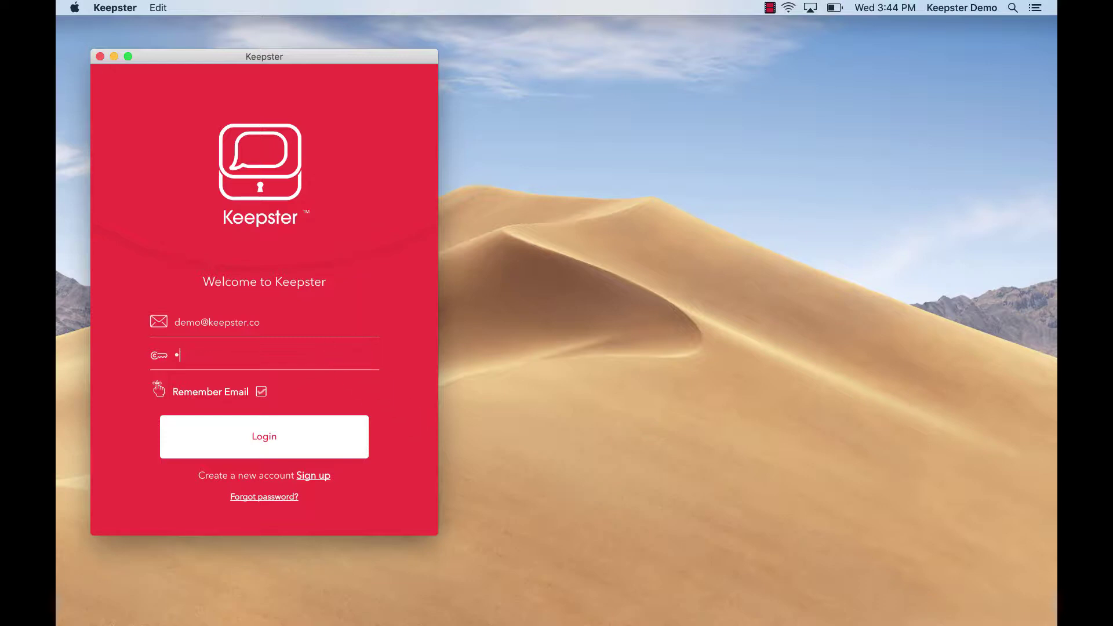
pyautogui.write('•••')
pyautogui.click(351, 439)
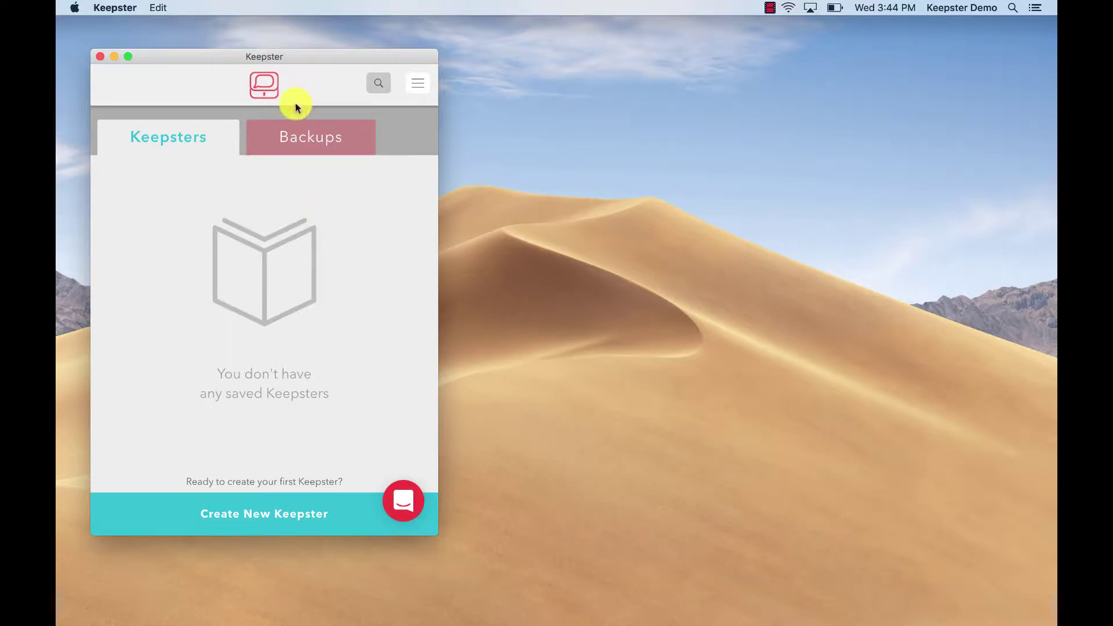
# Step: Start a new backup from the Backups section and open System Preferences to give Keepster access to the iTunes folder
pyautogui.click(305, 142)
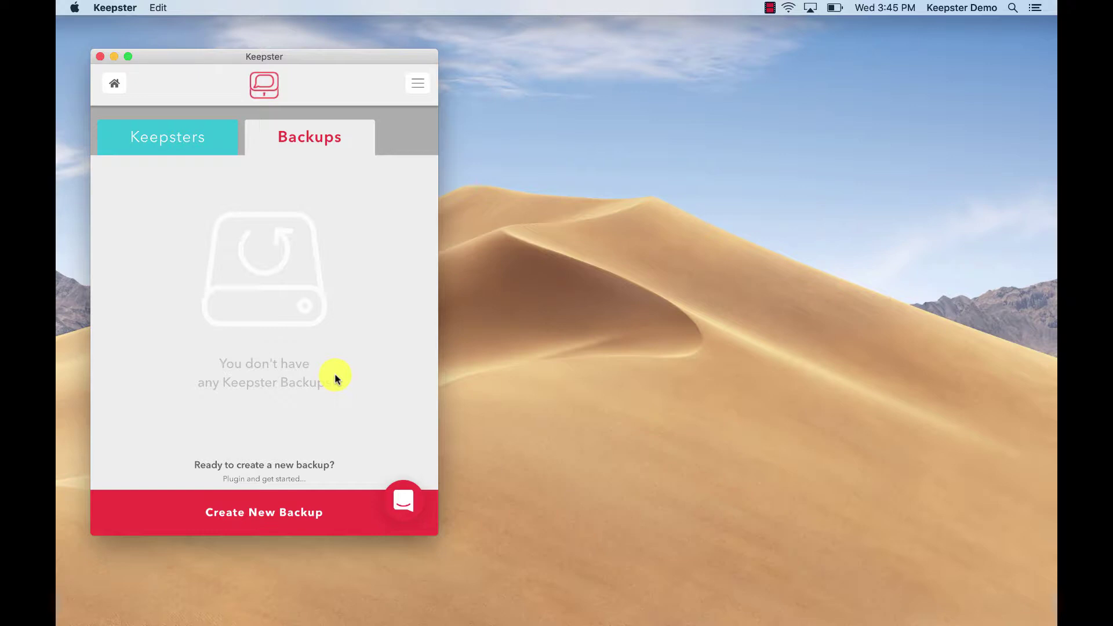
pyautogui.click(300, 520)
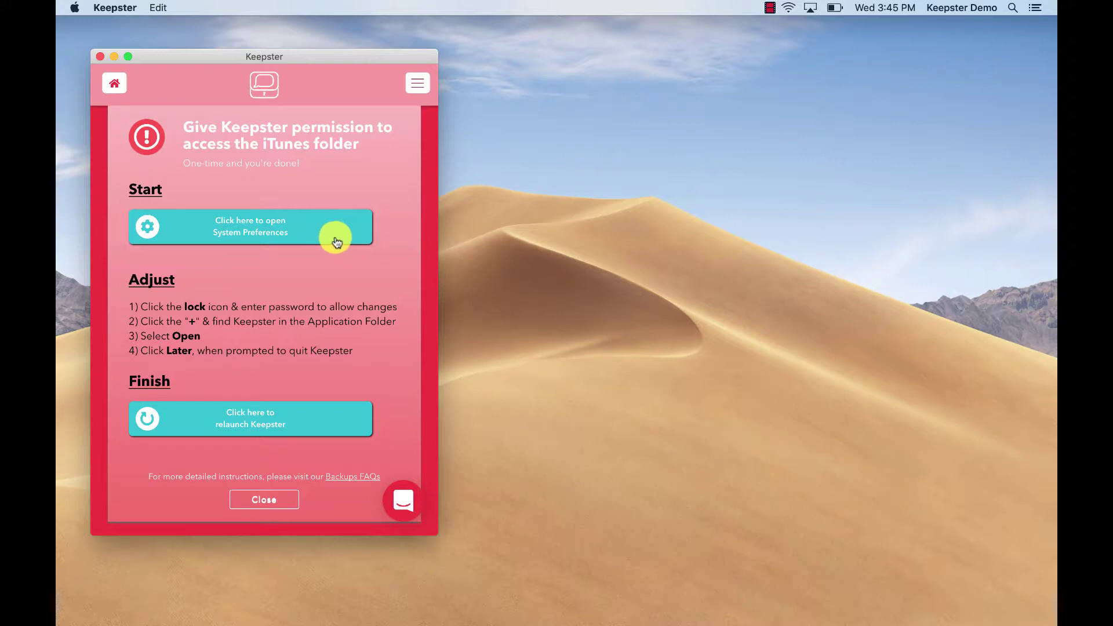
pyautogui.click(336, 241)
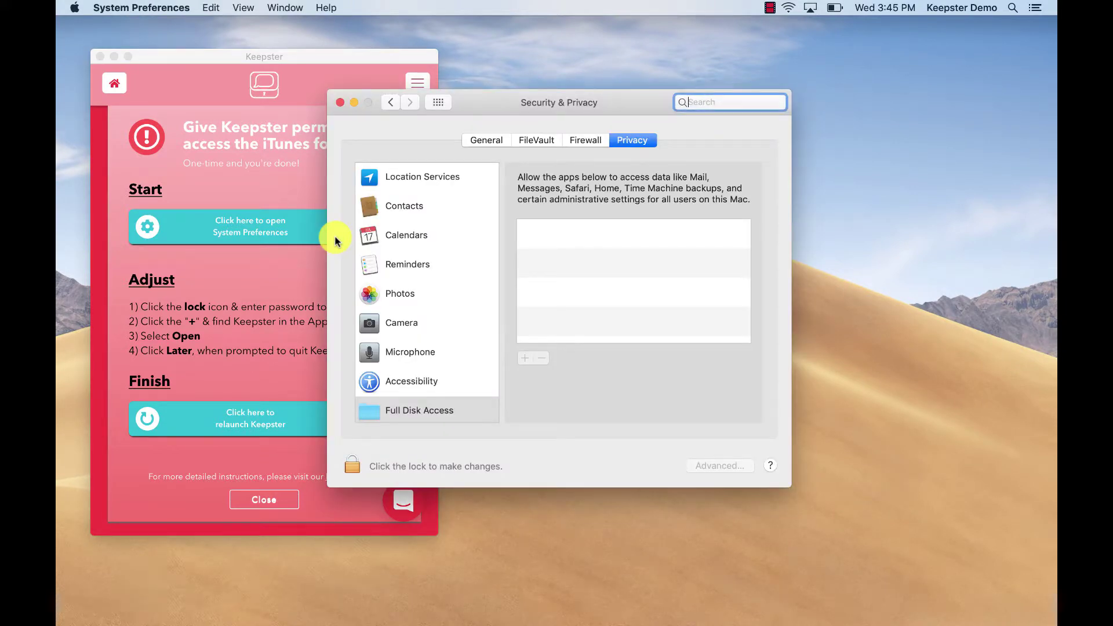
# Step: Unlock the Full Disk Access privacy settings for changes by entering the Mac user's password
pyautogui.click(421, 404)
pyautogui.click(414, 466)
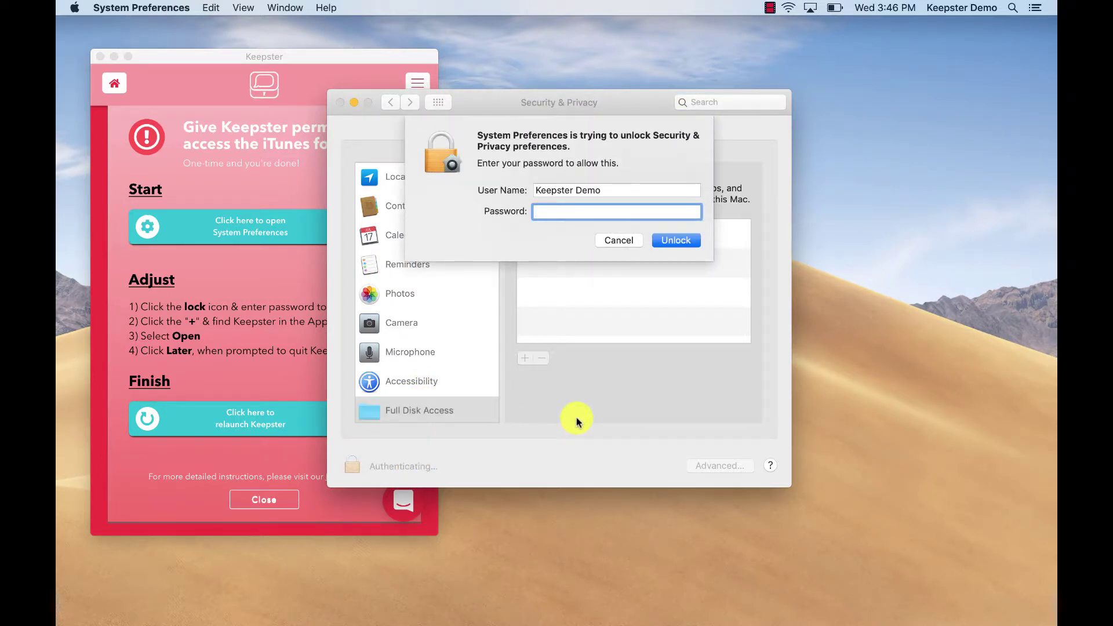
pyautogui.write('•••••')
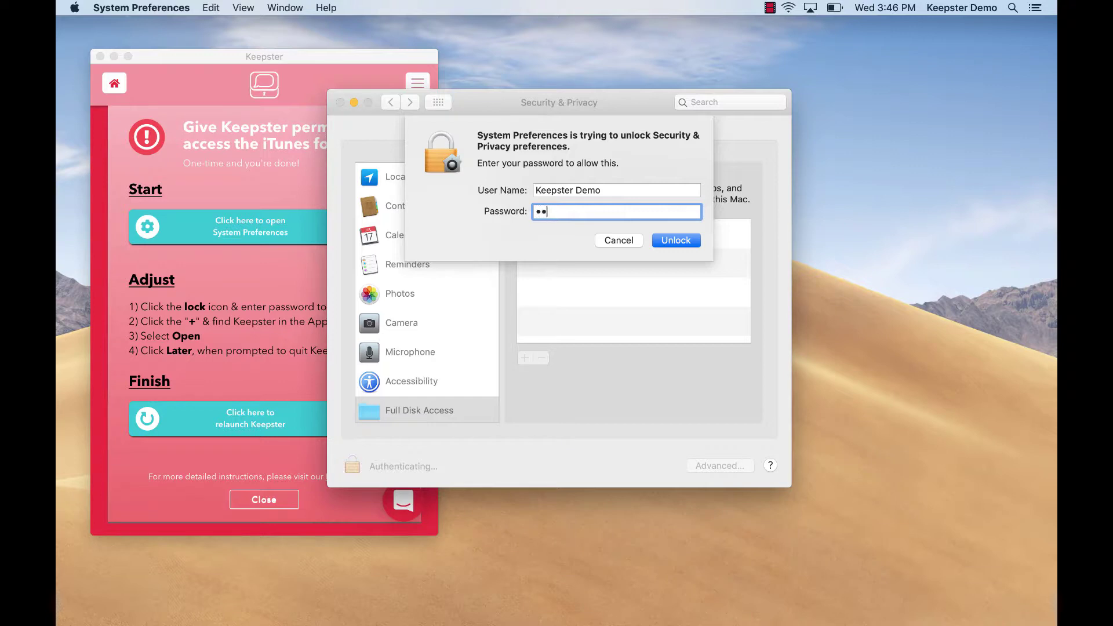
pyautogui.write('•••••••')
pyautogui.click(689, 239)
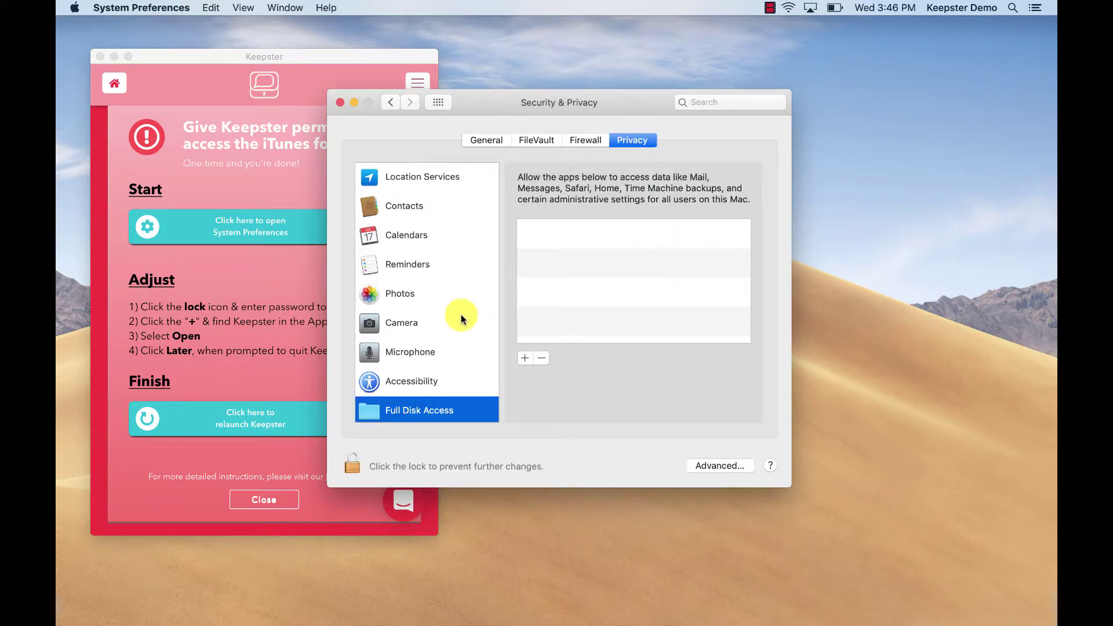
# Step: Add Keepster from the Applications folder to the apps with Full Disk Access, postponing the request to quit it
pyautogui.click(524, 359)
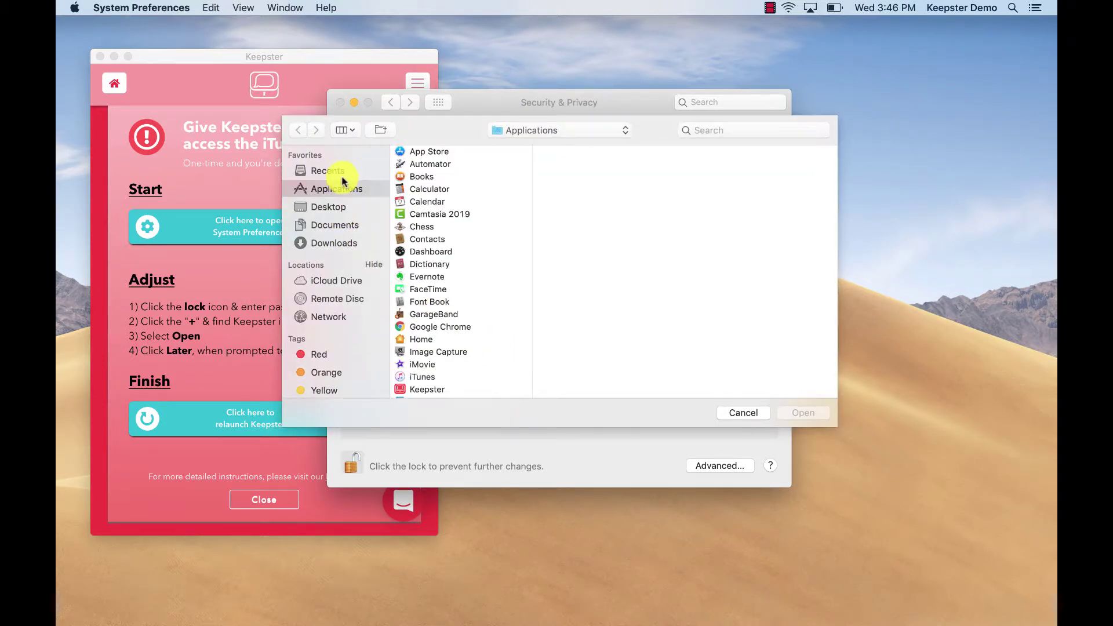
pyautogui.click(421, 391)
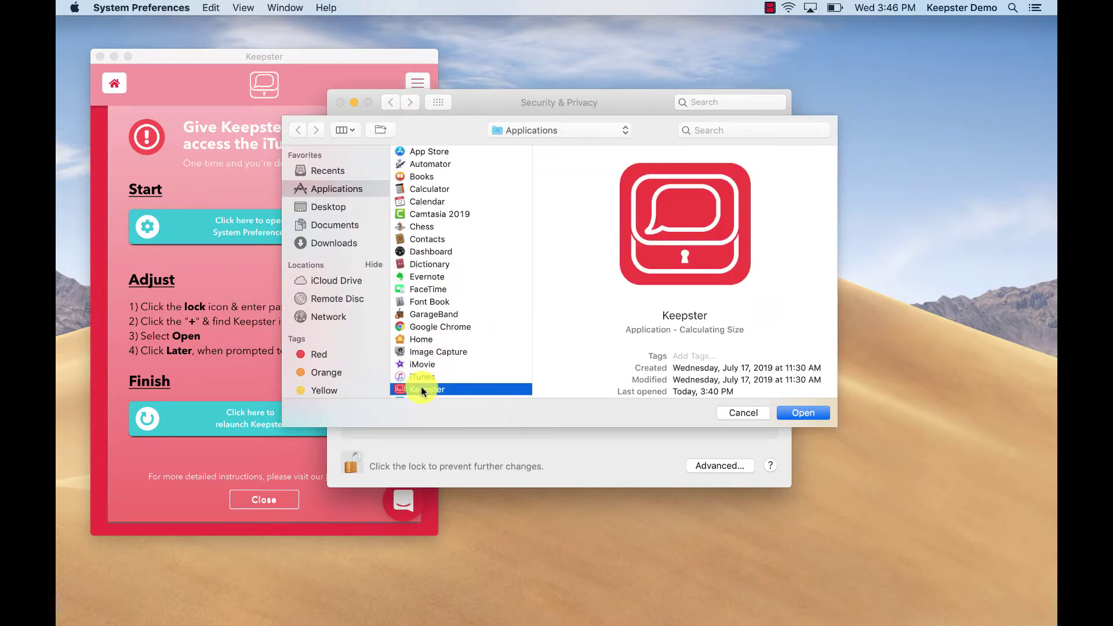
pyautogui.click(801, 413)
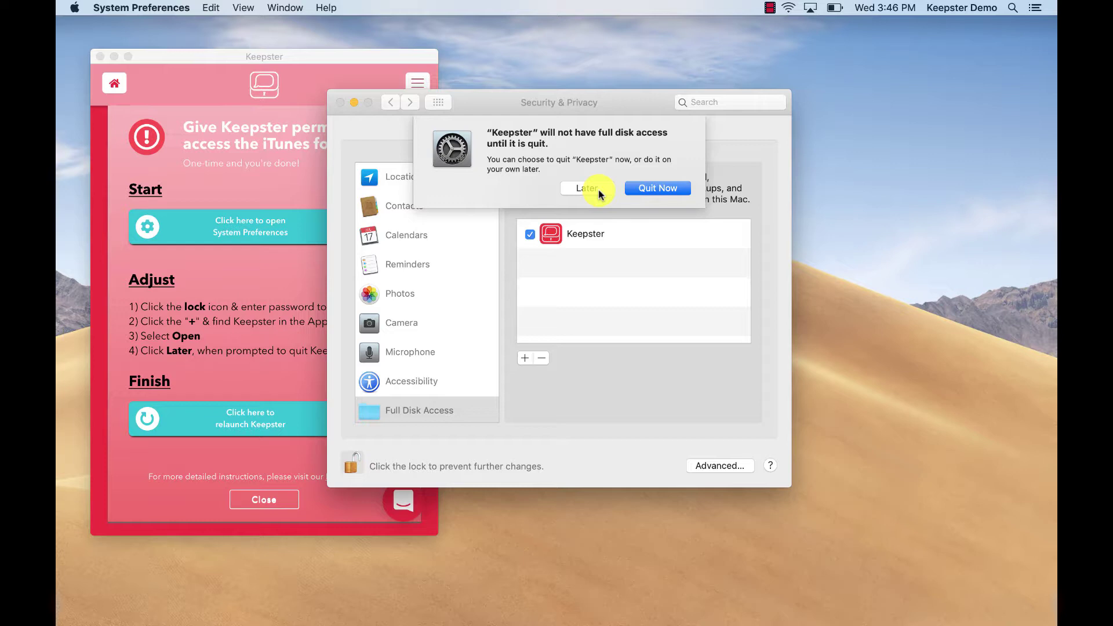
pyautogui.click(597, 191)
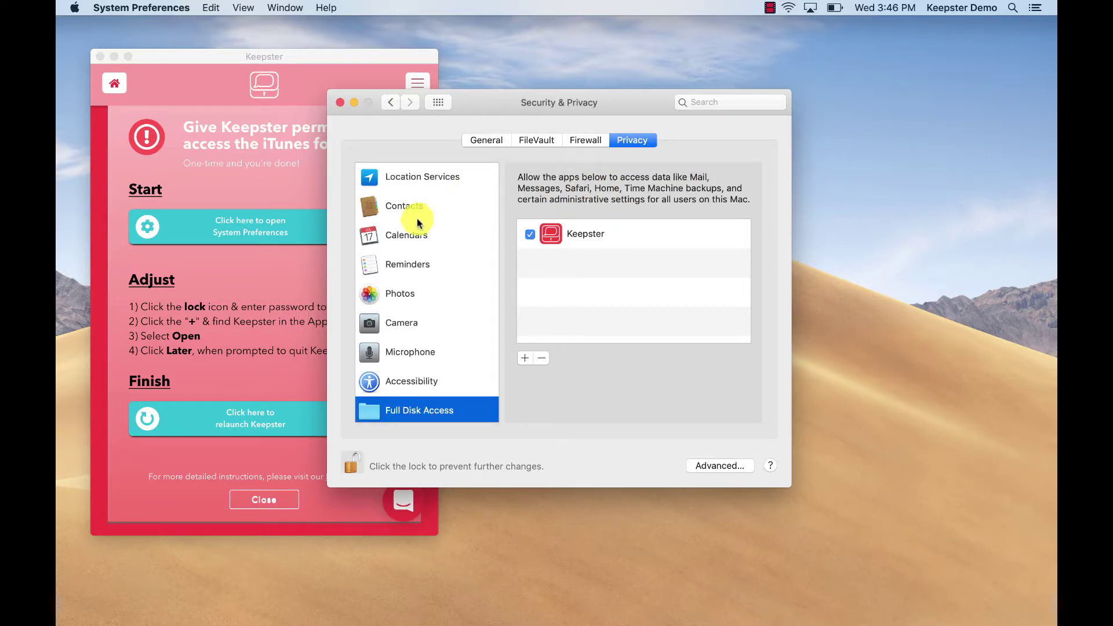
# Step: Relaunch Keepster from its permission instructions and close the Security & Privacy window
pyautogui.click(276, 369)
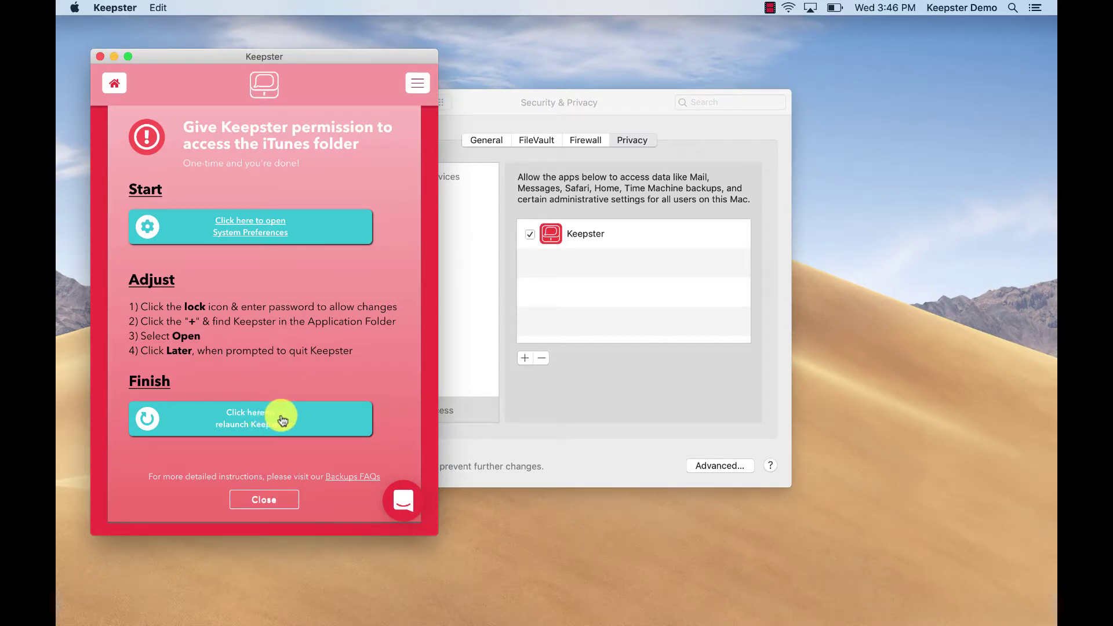
pyautogui.click(321, 421)
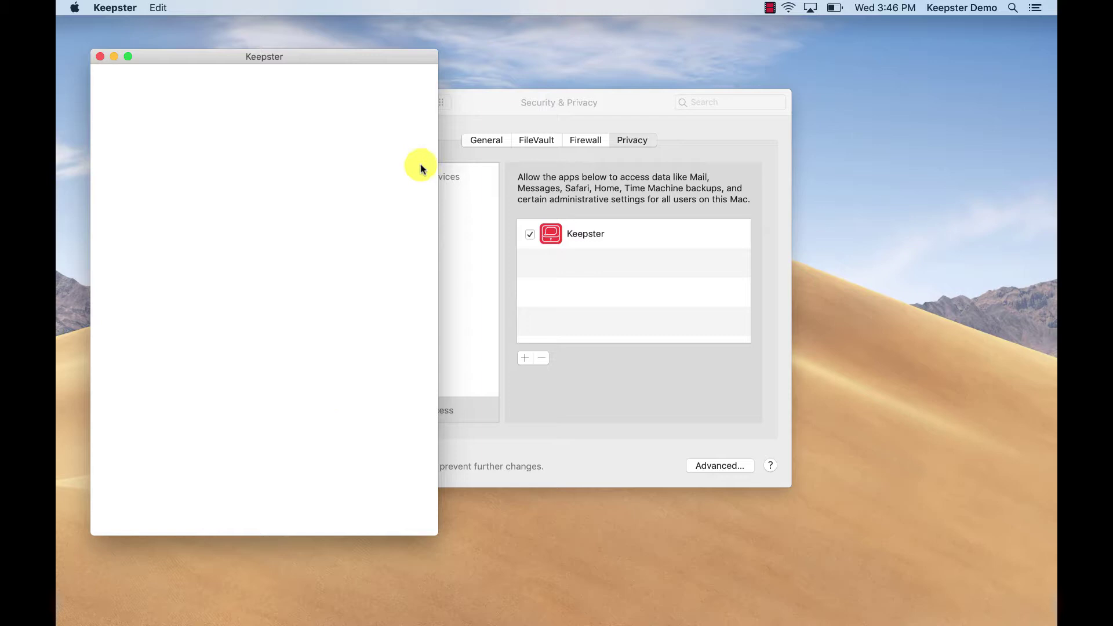
pyautogui.click(479, 115)
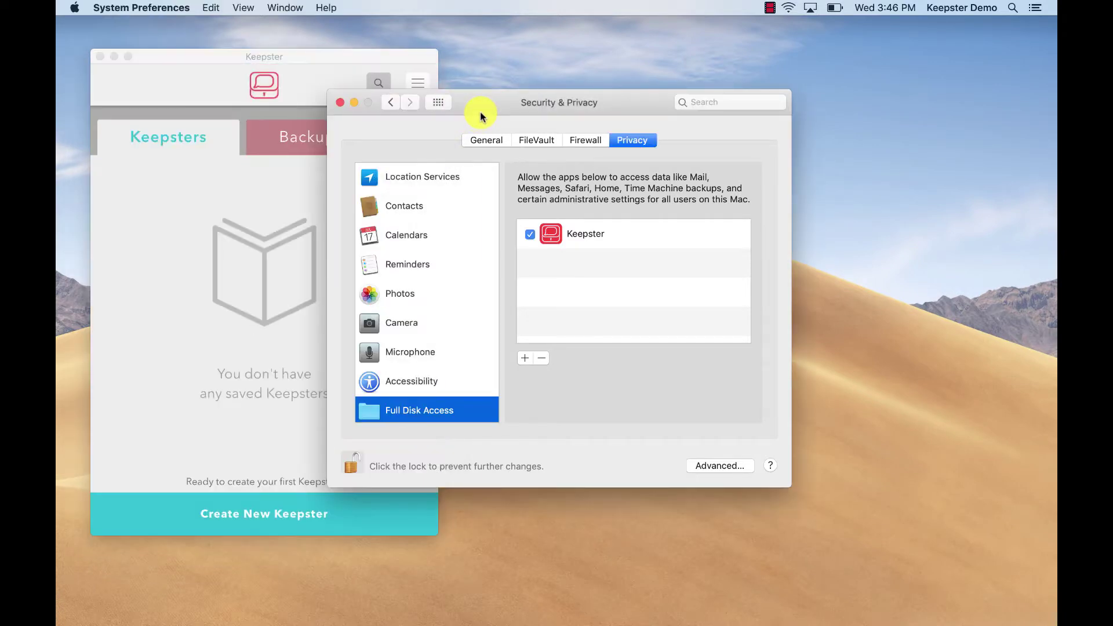
pyautogui.click(340, 102)
# Step: Start creating a new backup in Keepster's Backups section and open iTunes from there
pyautogui.click(334, 152)
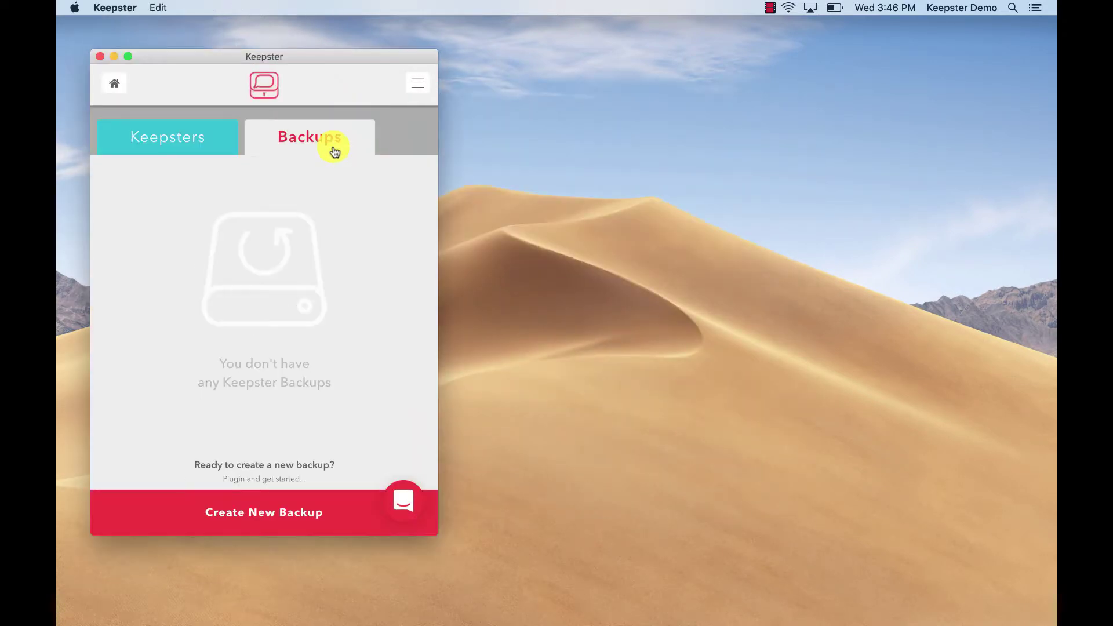
pyautogui.click(311, 517)
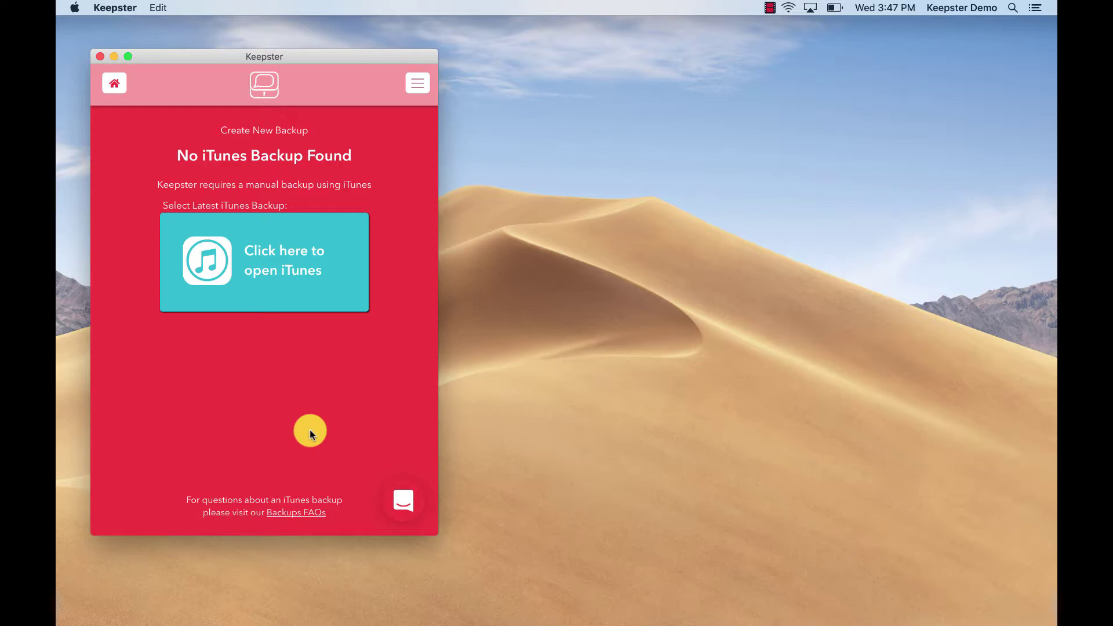
pyautogui.click(284, 296)
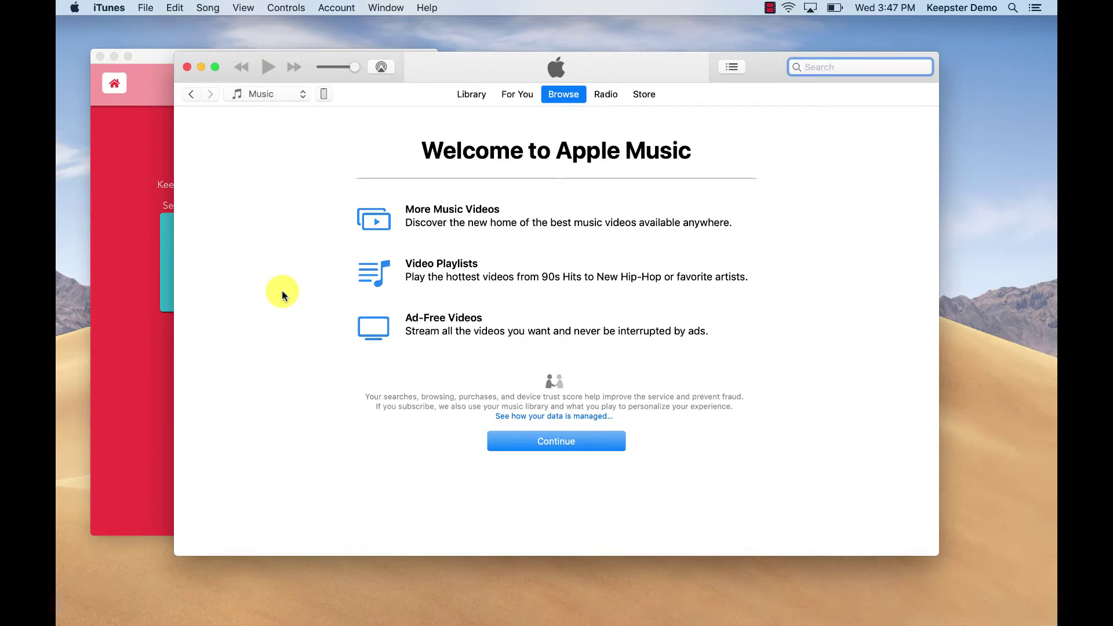
# Step: Start a manual backup of the connected iPhone in iTunes without transferring its purchases
pyautogui.click(325, 96)
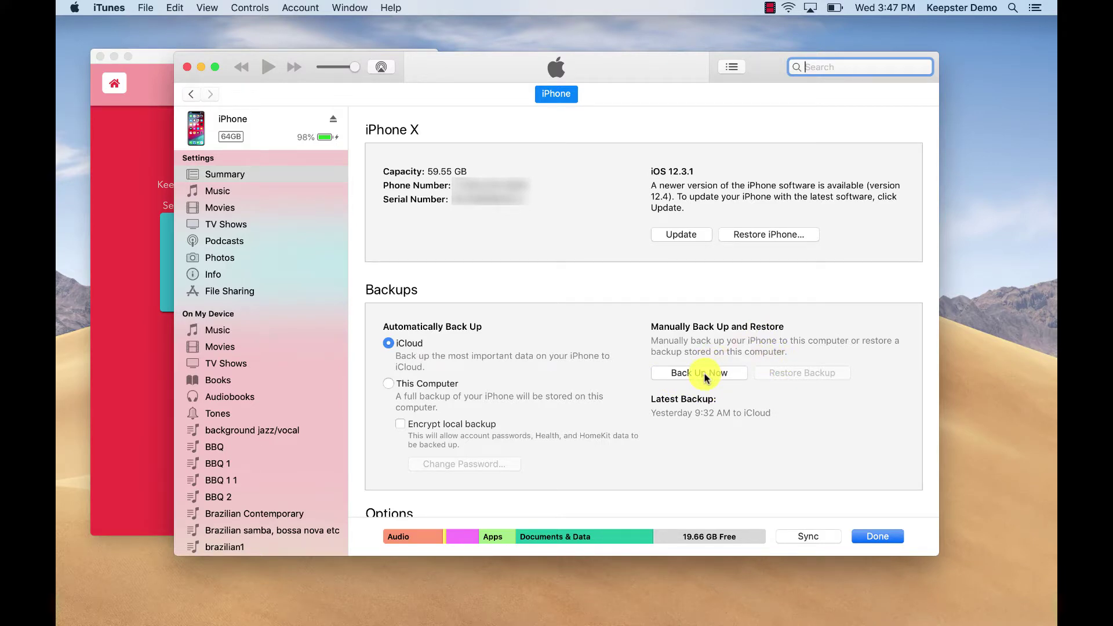
pyautogui.click(705, 375)
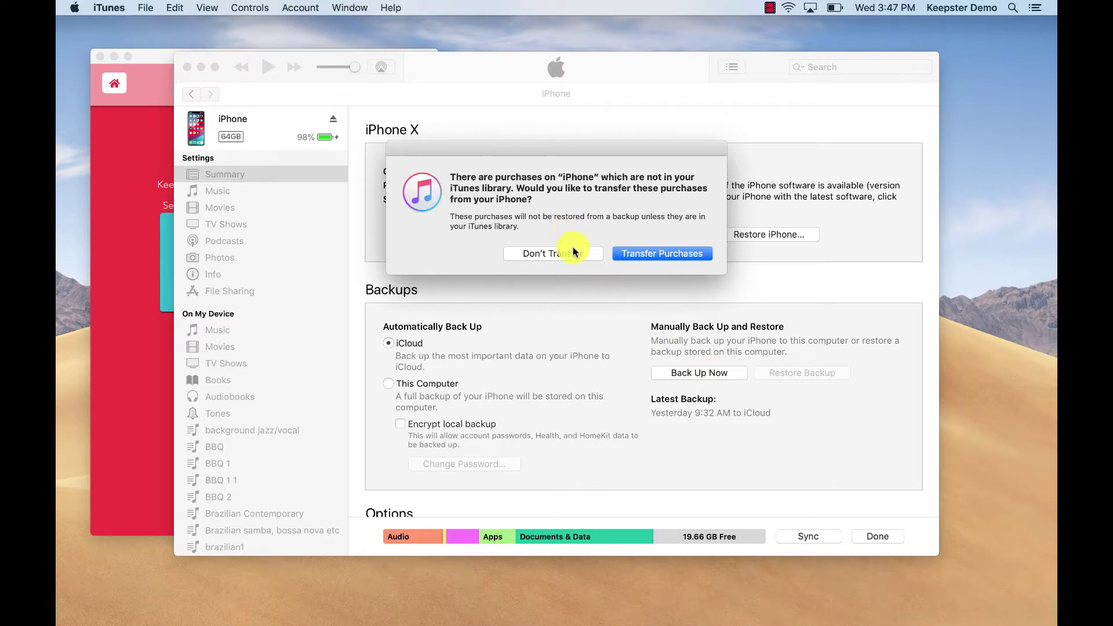
pyautogui.click(573, 254)
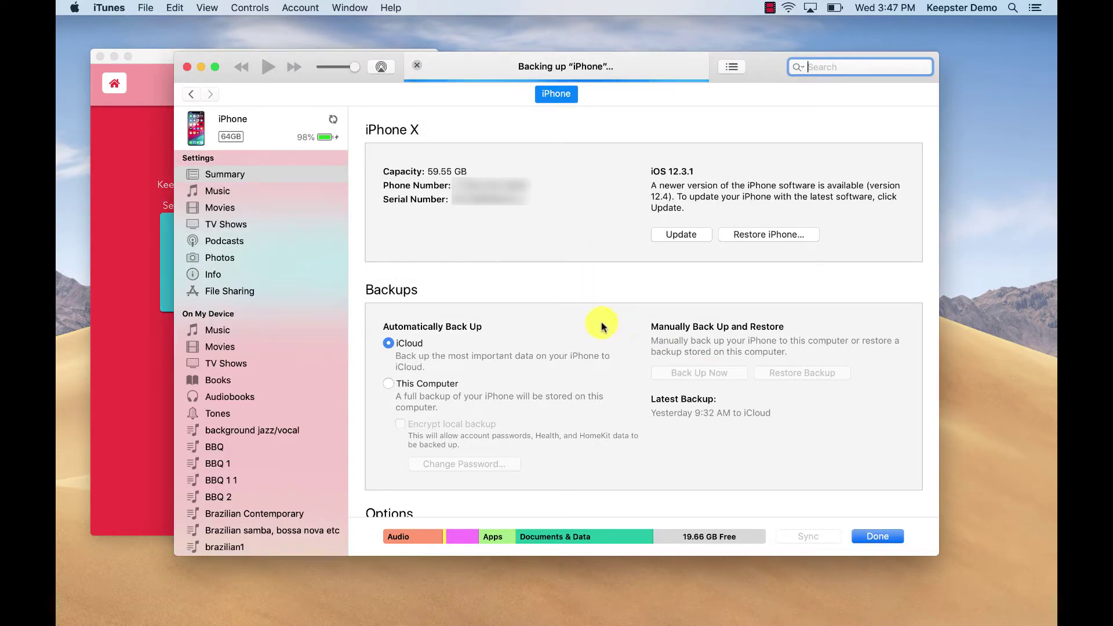
# Step: Switch back to Keepster, move its window slightly sideways, and return to its Backups section through the home page
pyautogui.click(152, 383)
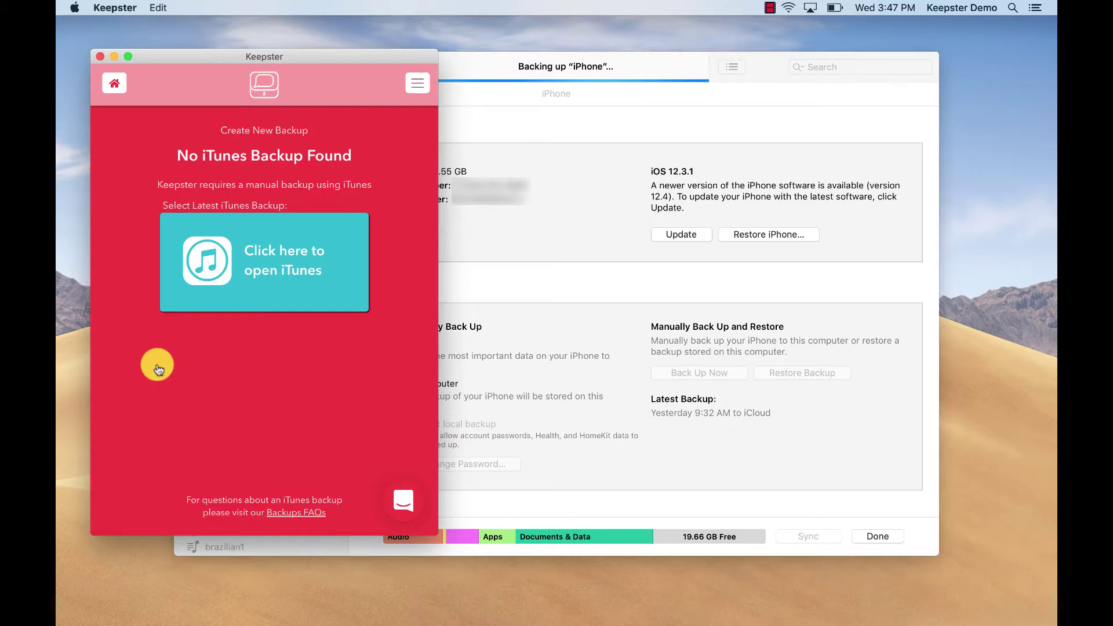
pyautogui.moveTo(319, 51); pyautogui.dragTo(388, 56)
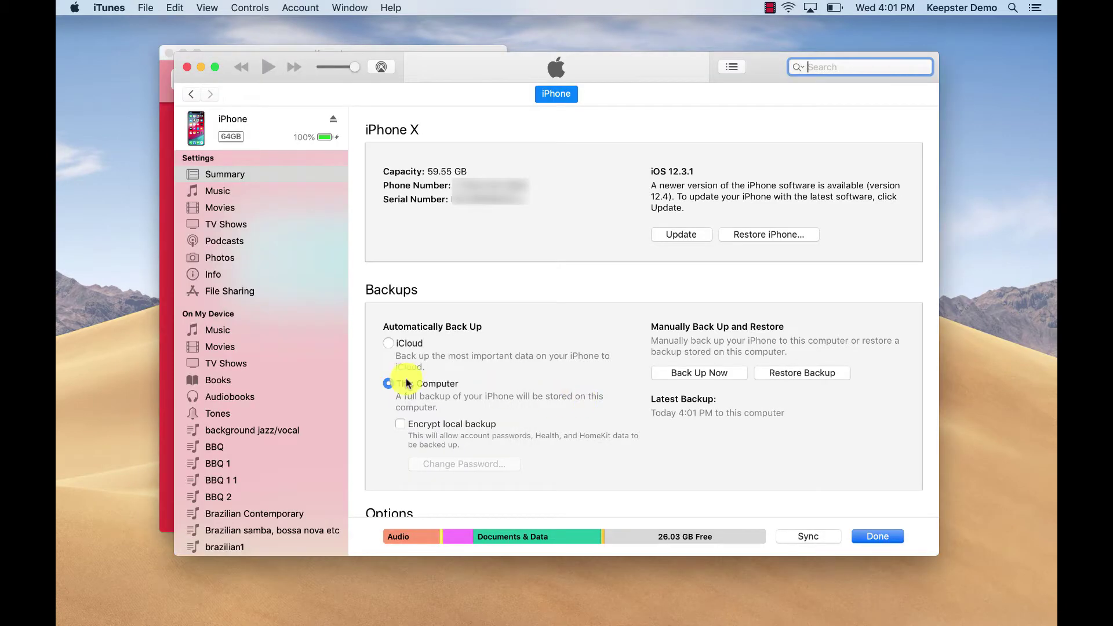
pyautogui.click(164, 393)
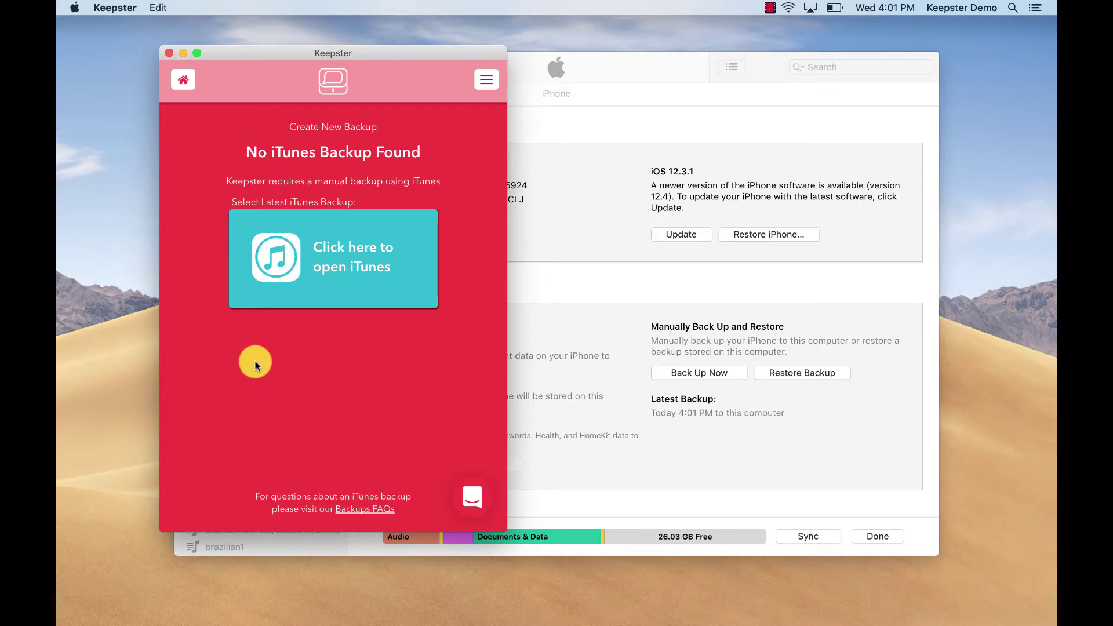
pyautogui.click(177, 75)
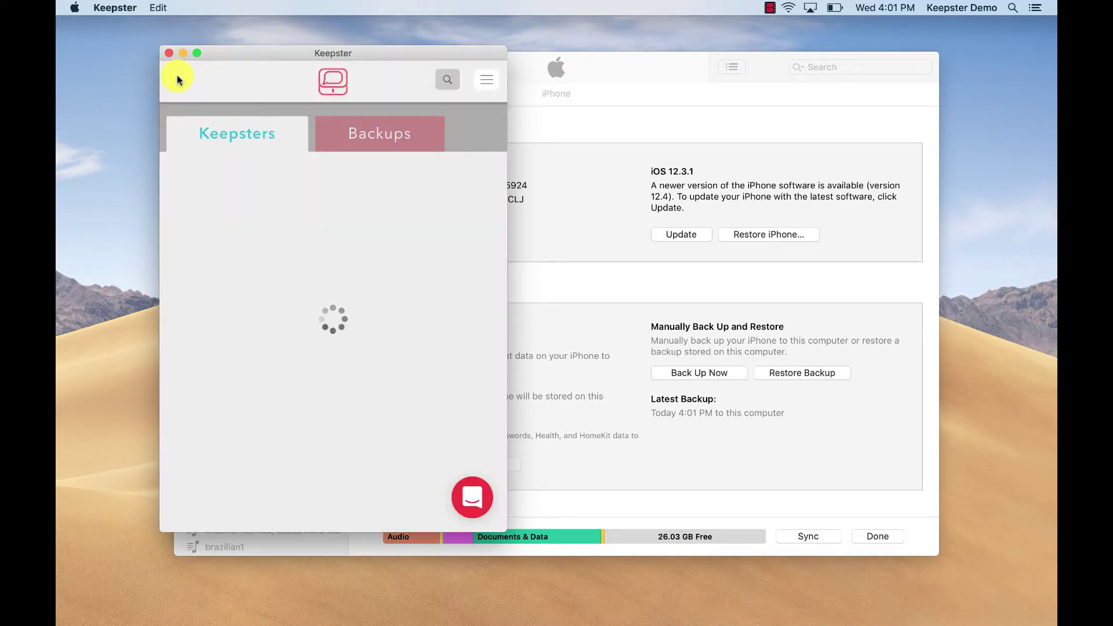
pyautogui.click(365, 149)
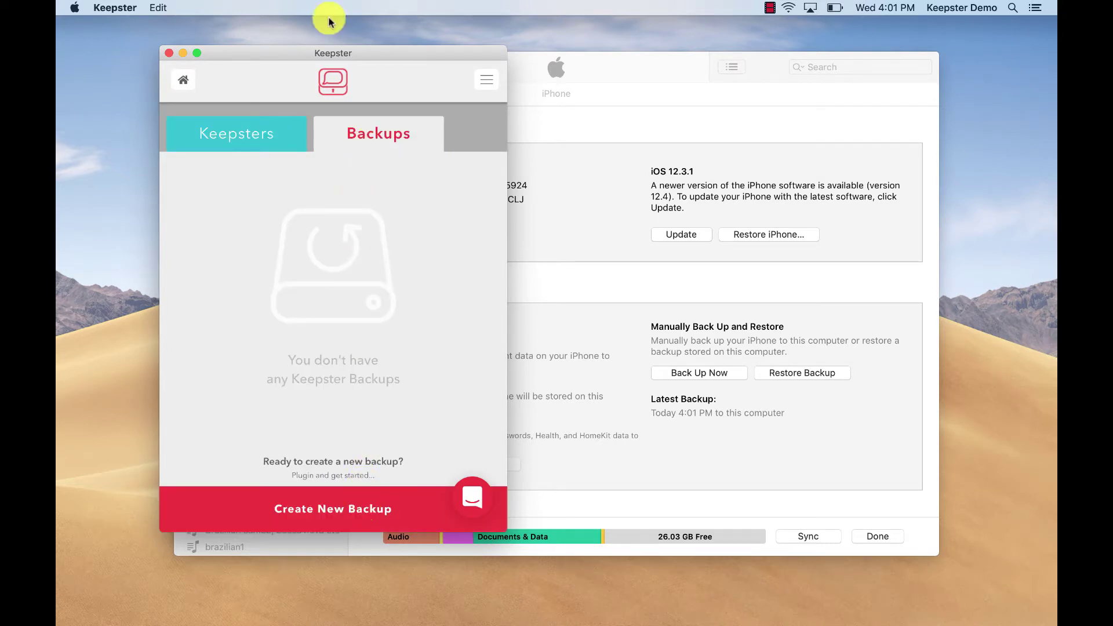
# Step: Minimise iTunes and create a new Keepster backup from the iPhone iTunes backup dated 07/24/2019, 04:01 PM
pyautogui.click(517, 62)
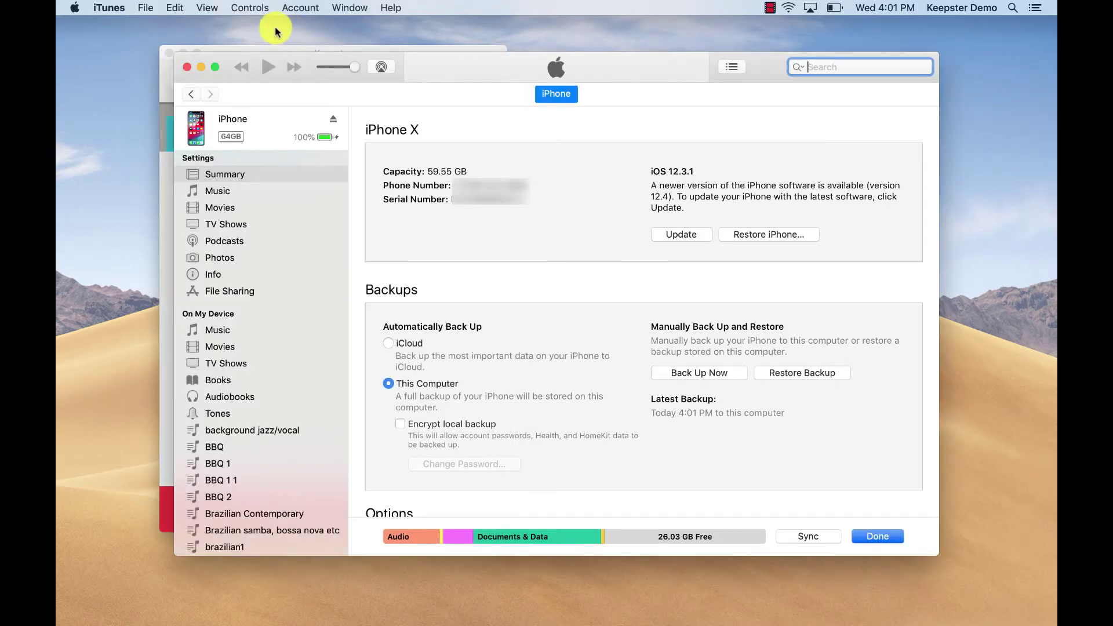
pyautogui.click(200, 67)
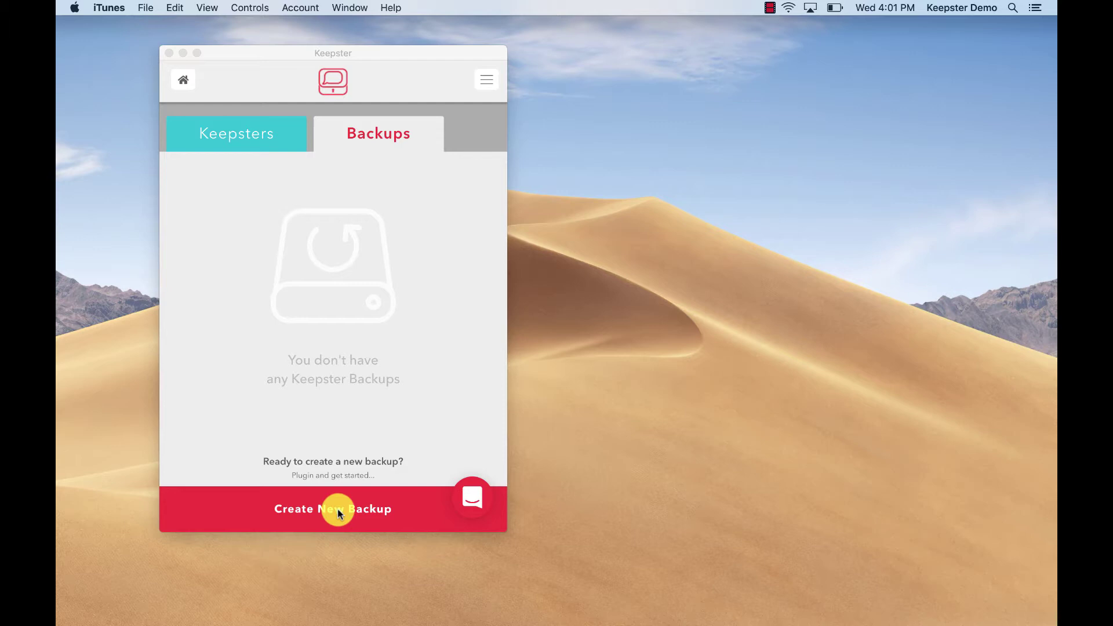
pyautogui.click(471, 438)
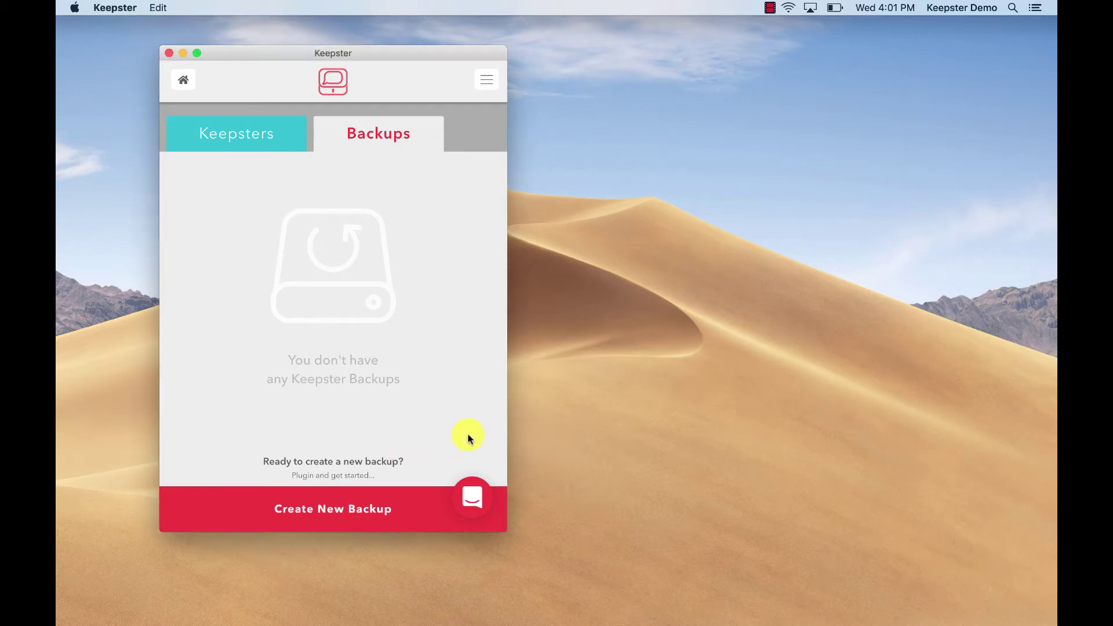
pyautogui.click(396, 513)
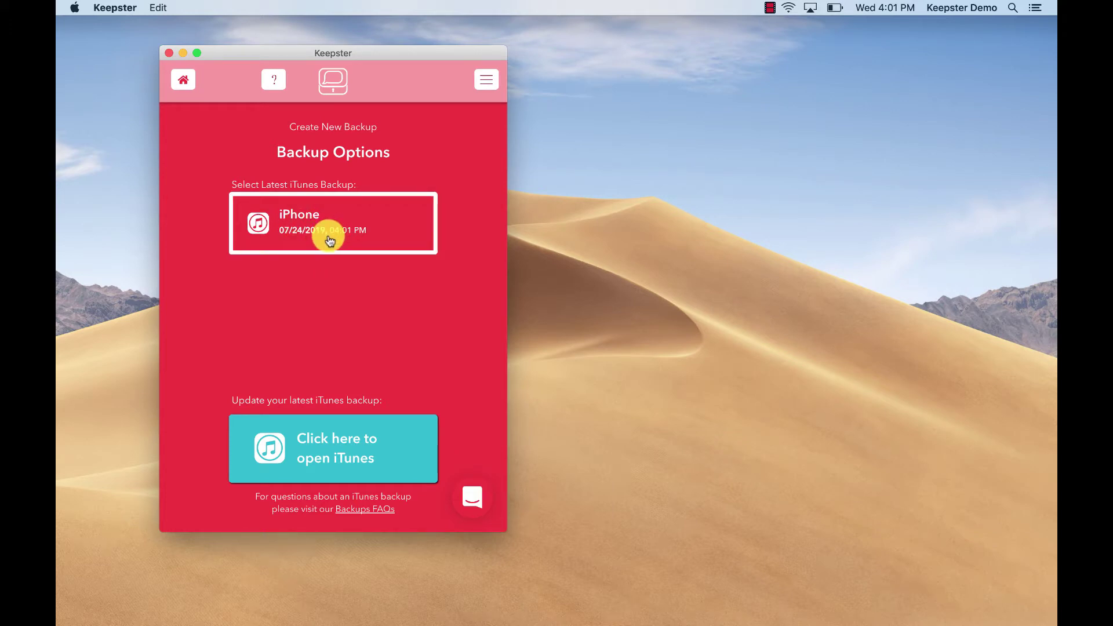
pyautogui.click(329, 239)
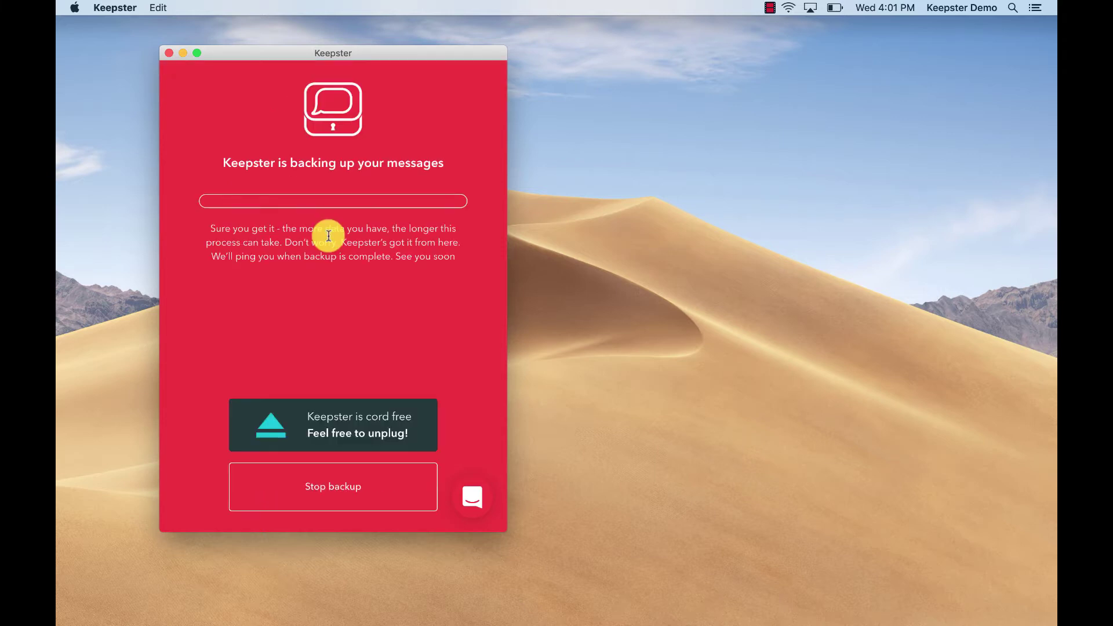